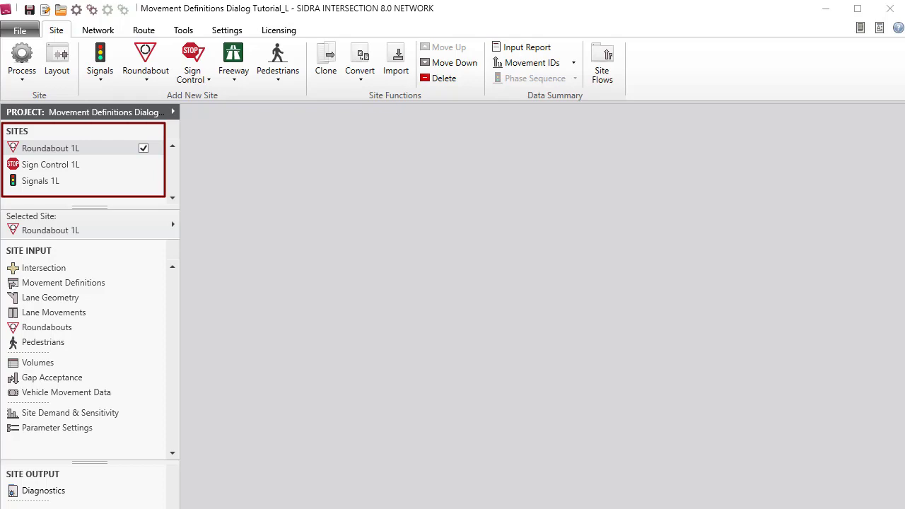
- Save the project under the new file name Site Input 2L as a SIDRA INTERSECTION 8 file
left_click(31, 31)
left_click(82, 177)
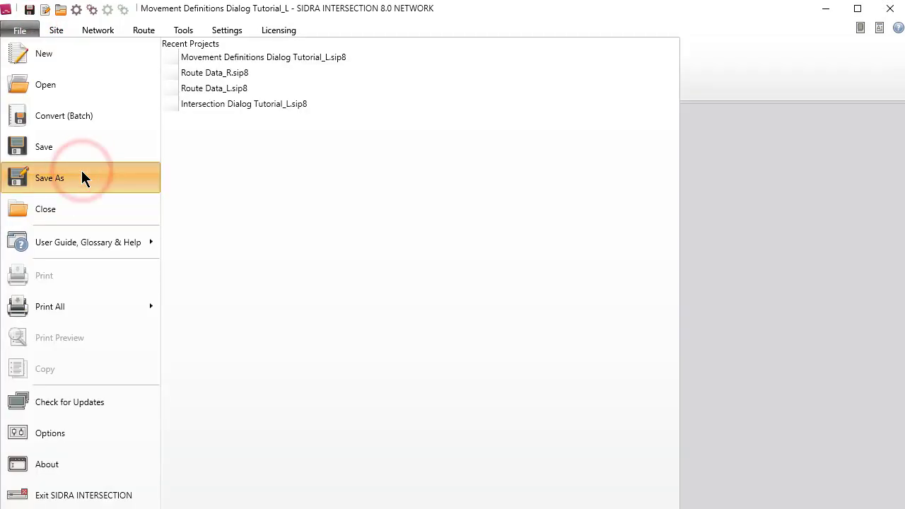
type("Sit")
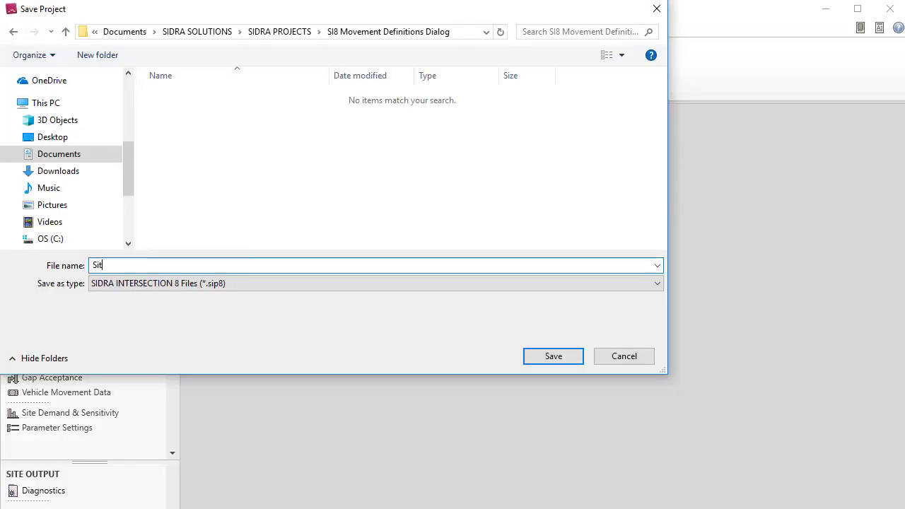
type("e Input 2")
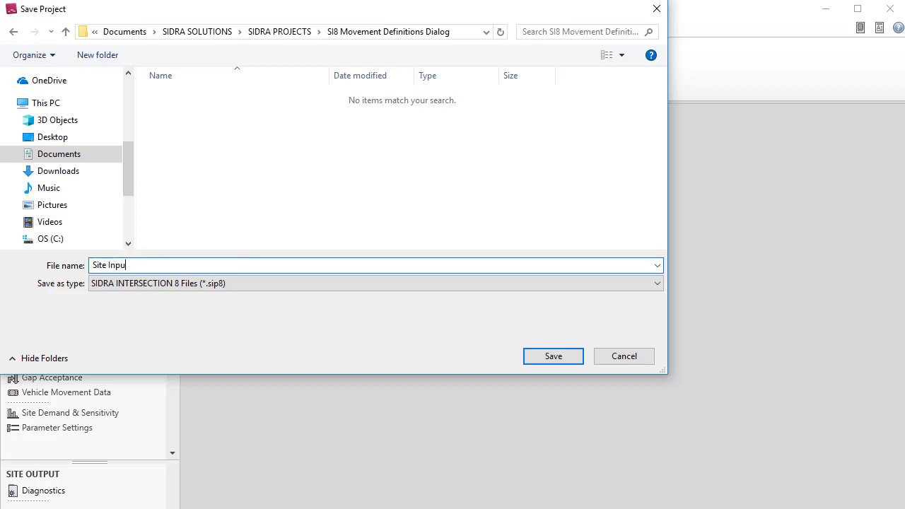
type("L")
left_click(574, 358)
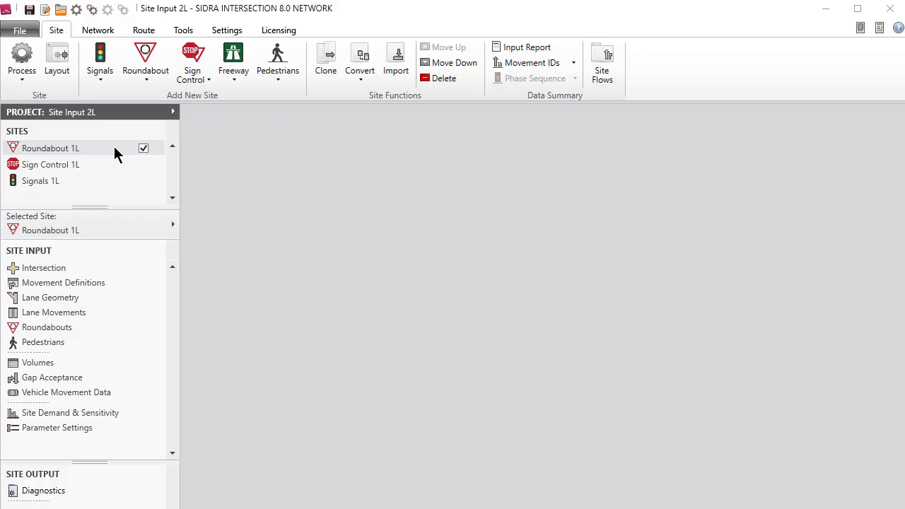
- Rename the Roundabout 1L site as Roundabout_2L
left_click(113, 147)
right_click(113, 147)
left_click(119, 238)
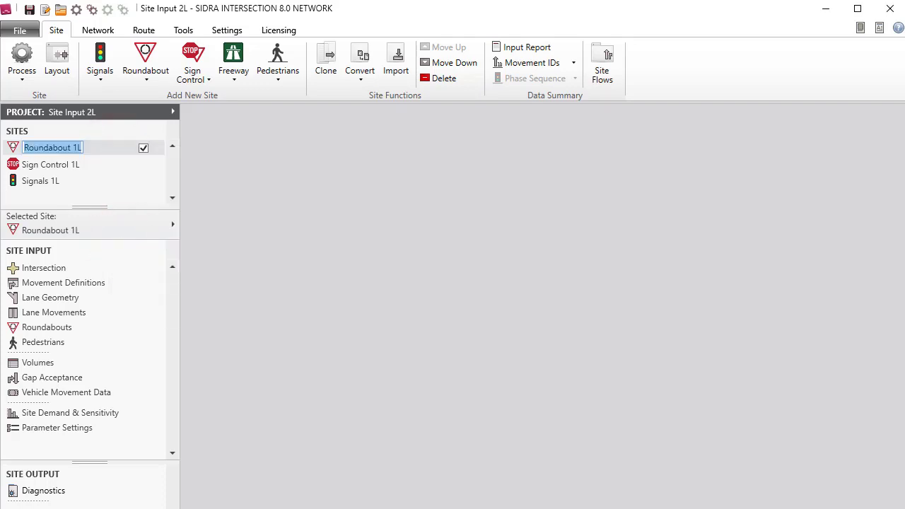
type("Roundabout")
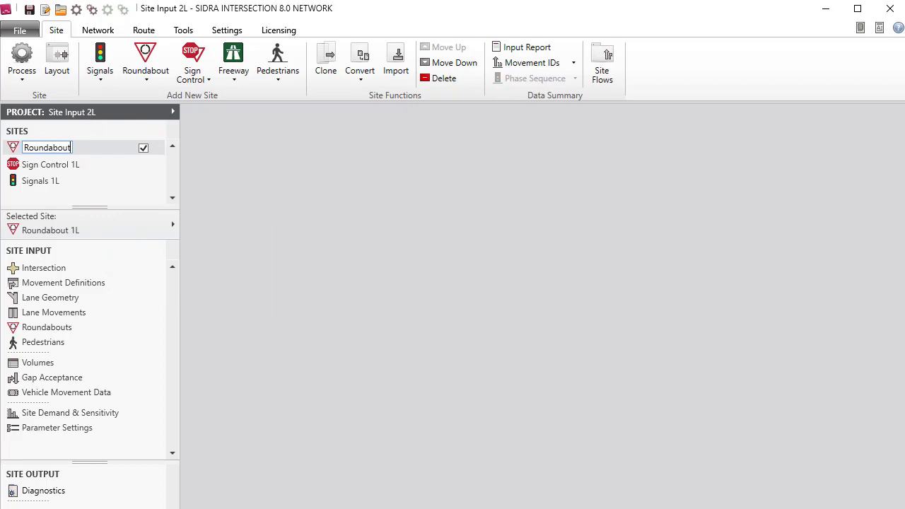
type("_2L")
key("Return")
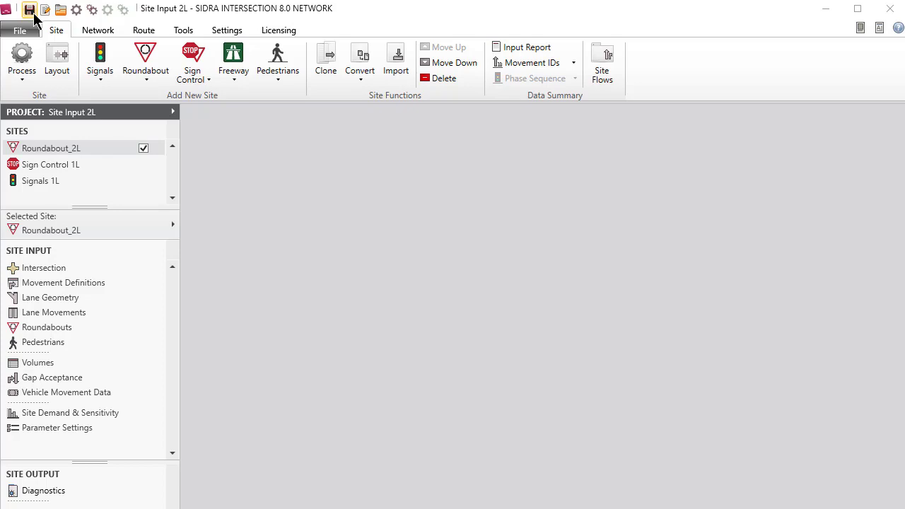
- Display the site layout of Roundabout_2L and open its Movement Definitions input dialog
left_click(69, 82)
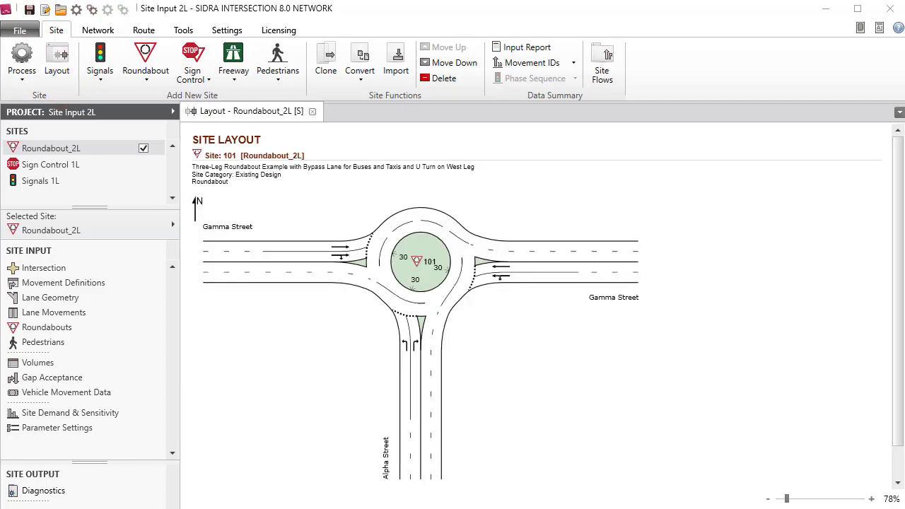
left_click(114, 282)
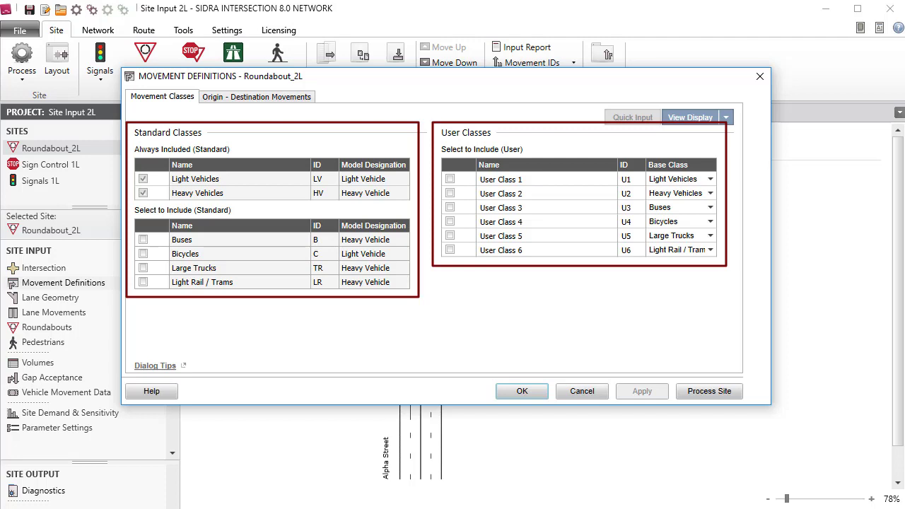
- Show the Movement IDs display beside the movement definitions, check the other display options, and return to No Display
left_click(712, 121)
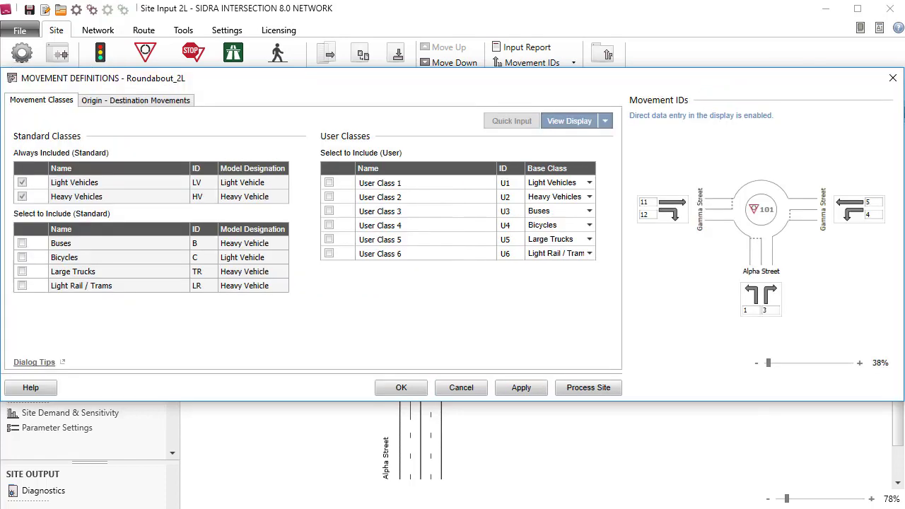
left_click(605, 121)
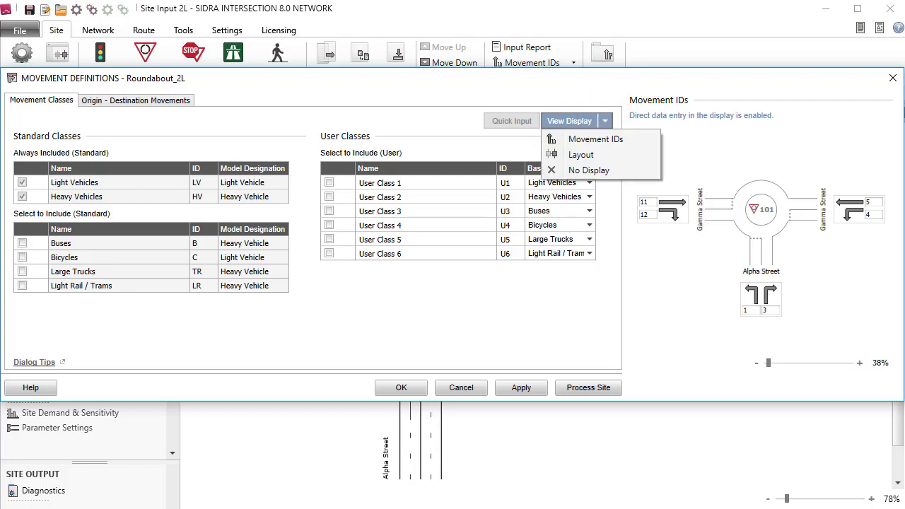
key("Escape")
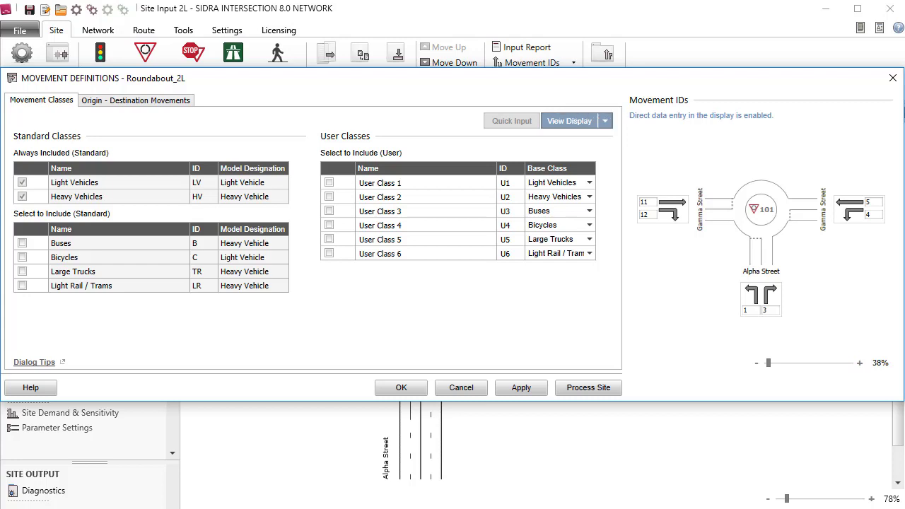
left_click(606, 122)
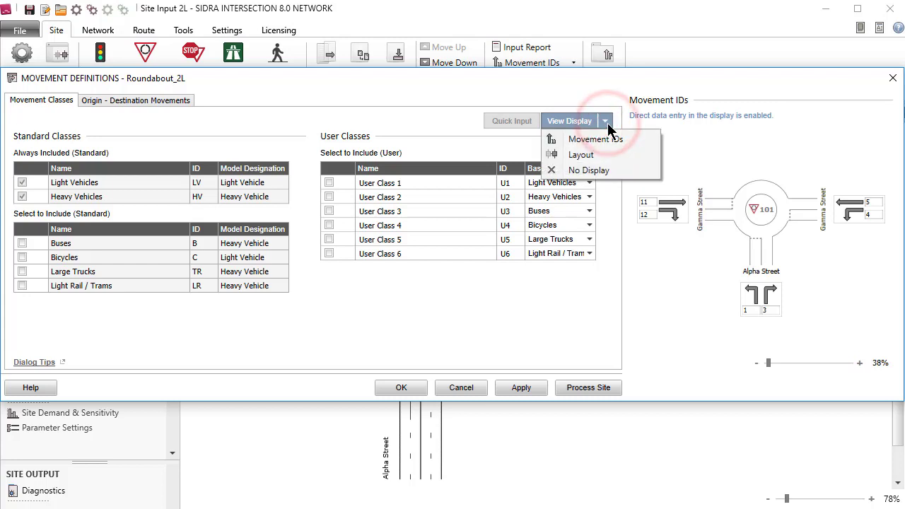
left_click(616, 172)
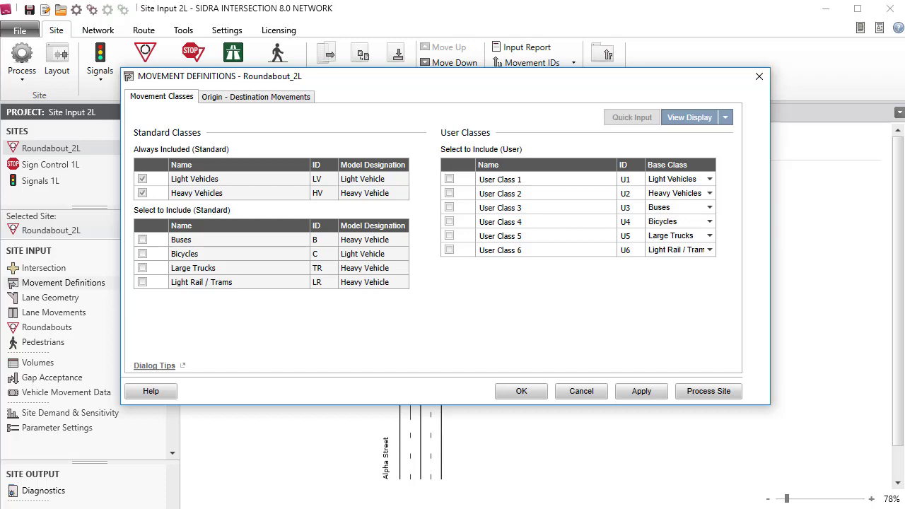
- Include the Buses class and User Class 1 in the movement classes, naming the user class Taxis with ID TX
left_click(142, 239)
left_click(449, 180)
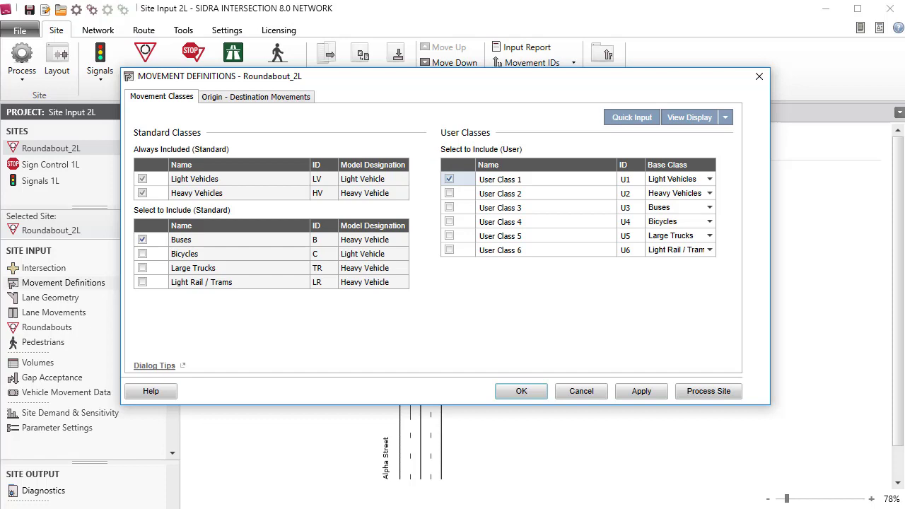
left_click(499, 180)
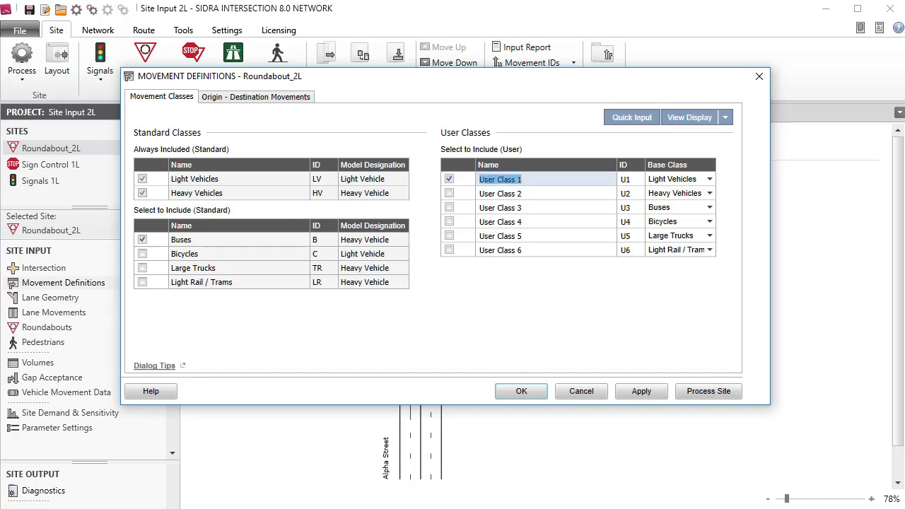
type("Taxis")
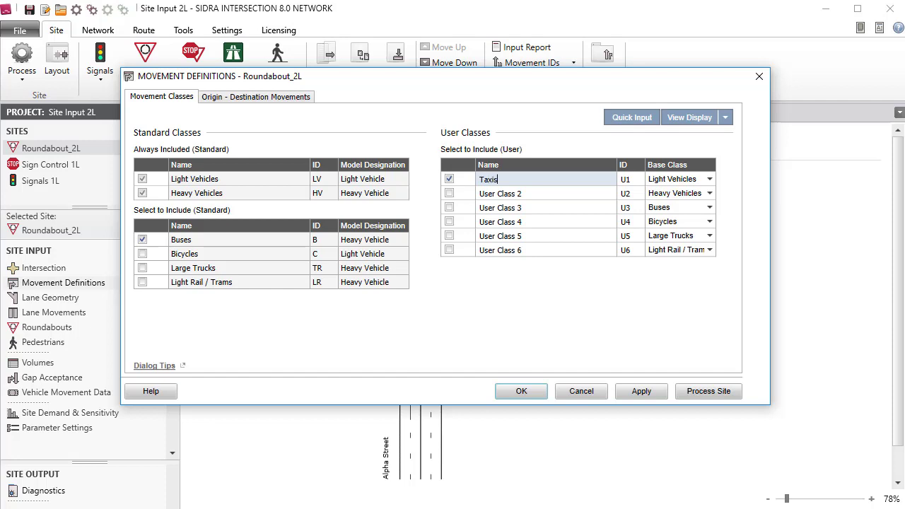
key("Tab")
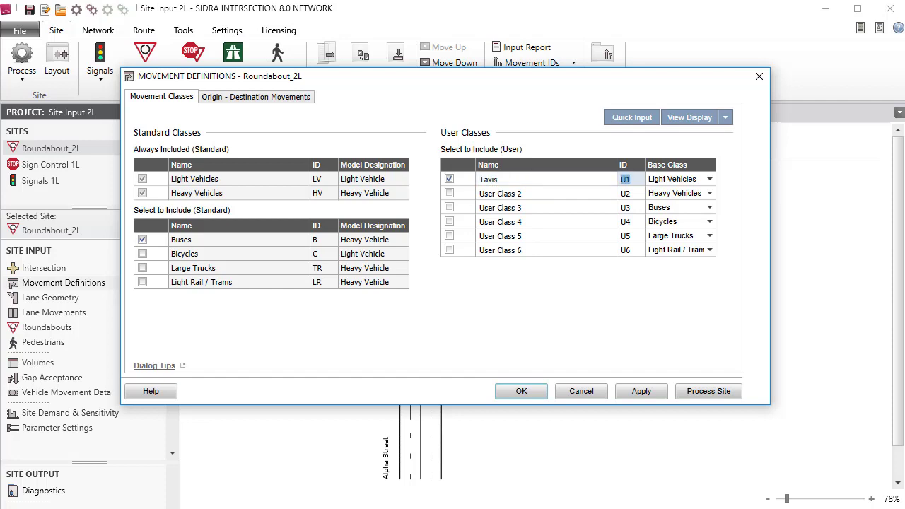
type("TX")
key("Return")
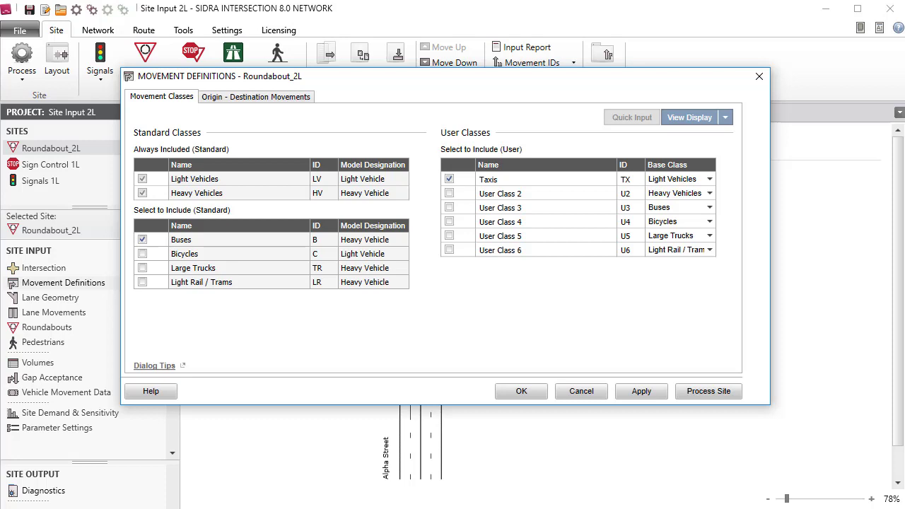
- Review the origin-destination movements of each approach, include the west approach's U-turn, and accept the definitions with the Layout display shown
key("ctrl+Tab")
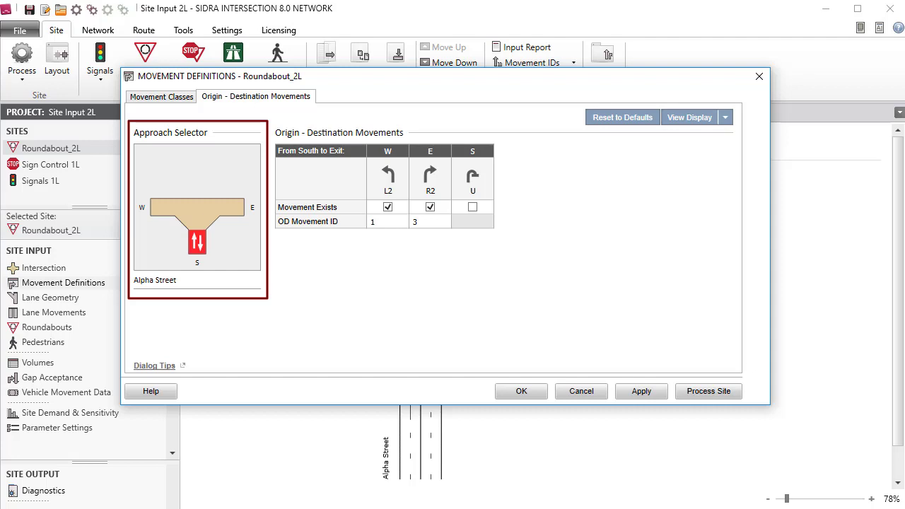
left_click(162, 206)
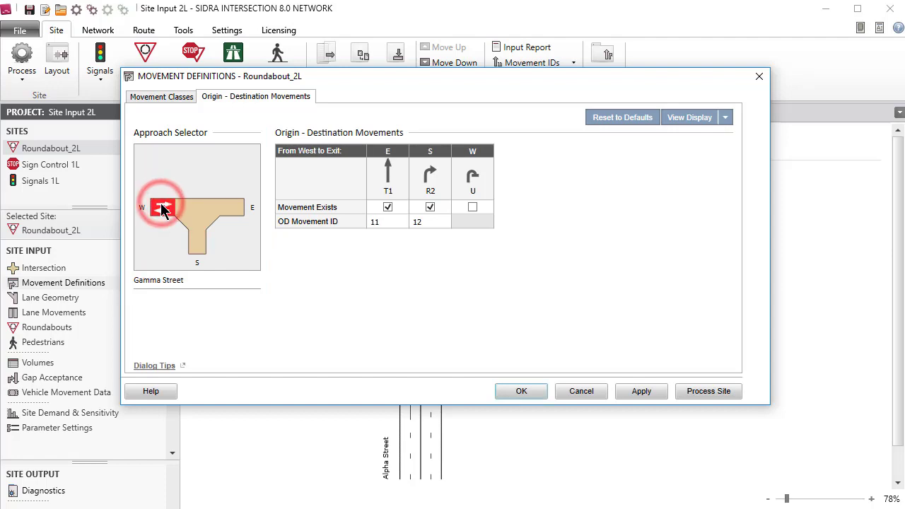
left_click(233, 208)
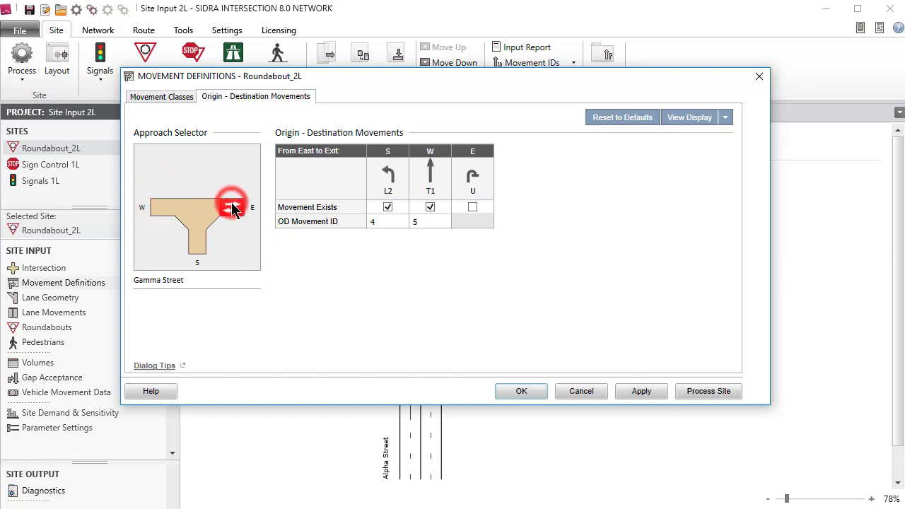
left_click(197, 244)
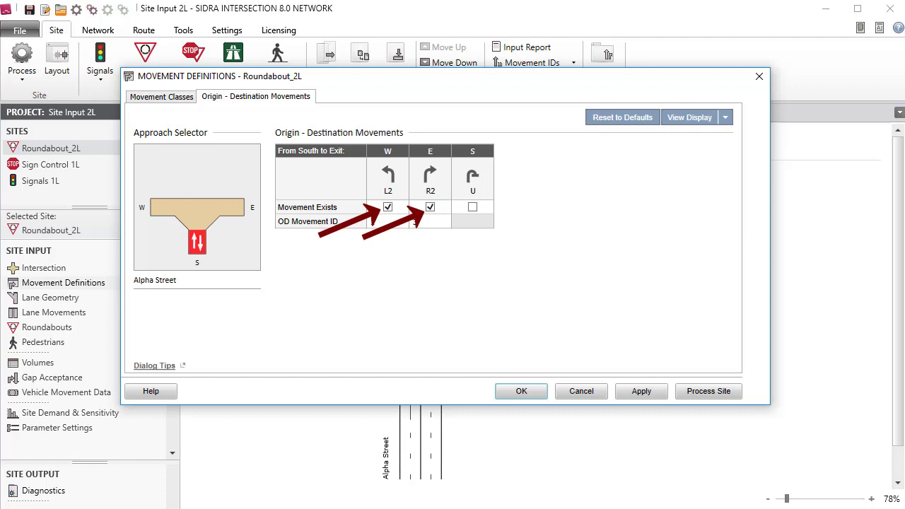
left_click(161, 212)
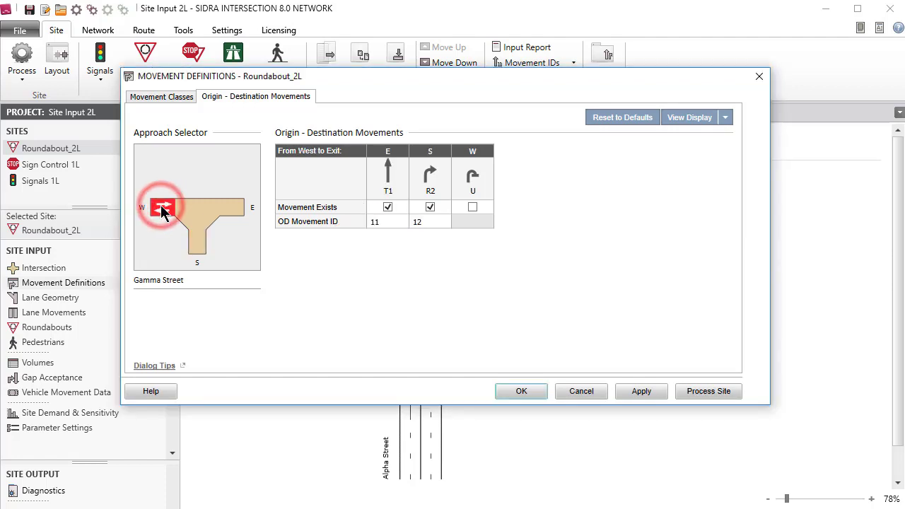
left_click(473, 207)
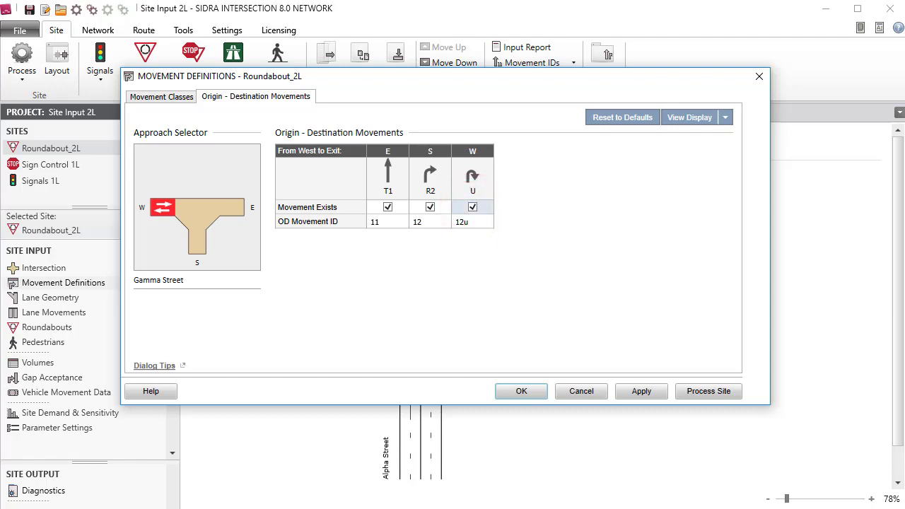
left_click(707, 117)
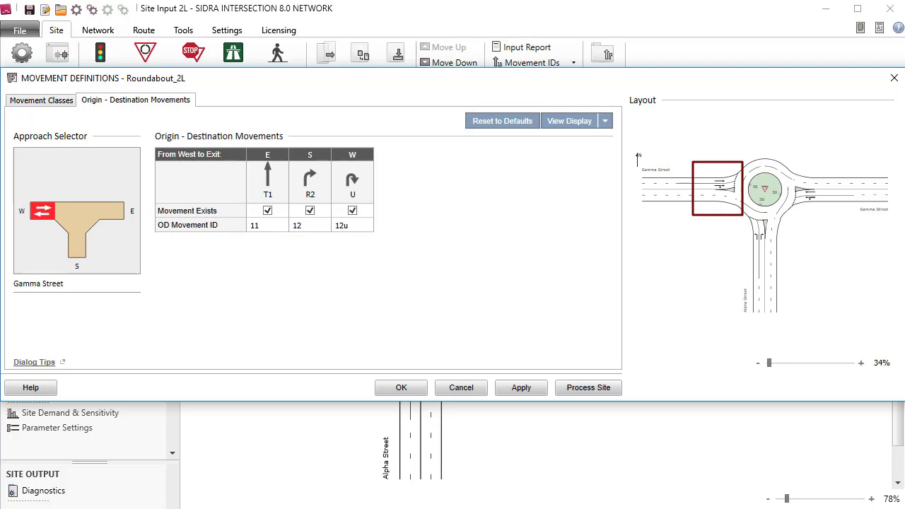
left_click(418, 388)
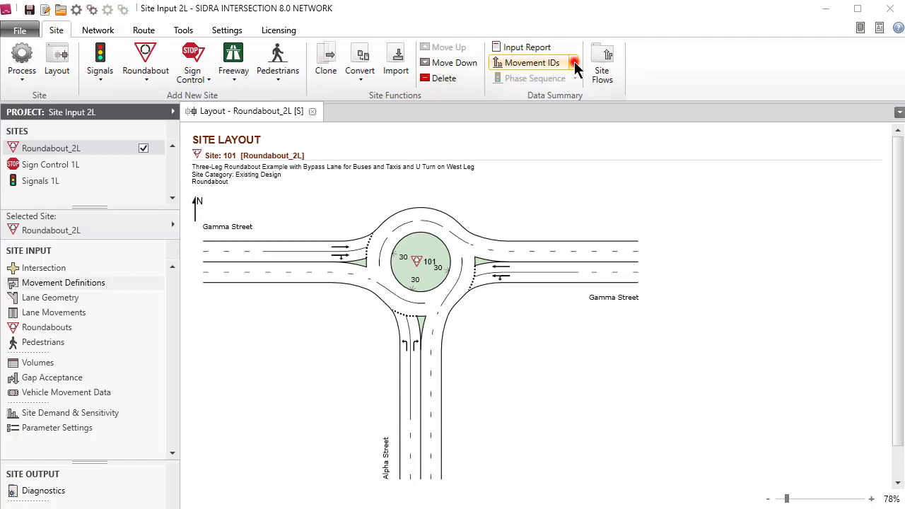
- Display the Movement IDs of Roundabout_2L for all movement classes, and close the Movement IDs and Layout views
left_click(573, 63)
left_click(574, 74)
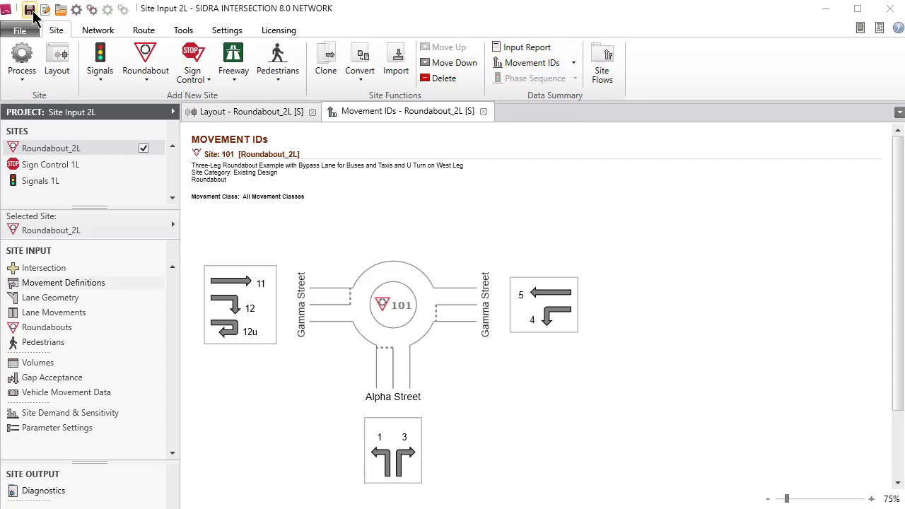
left_click(483, 111)
left_click(312, 112)
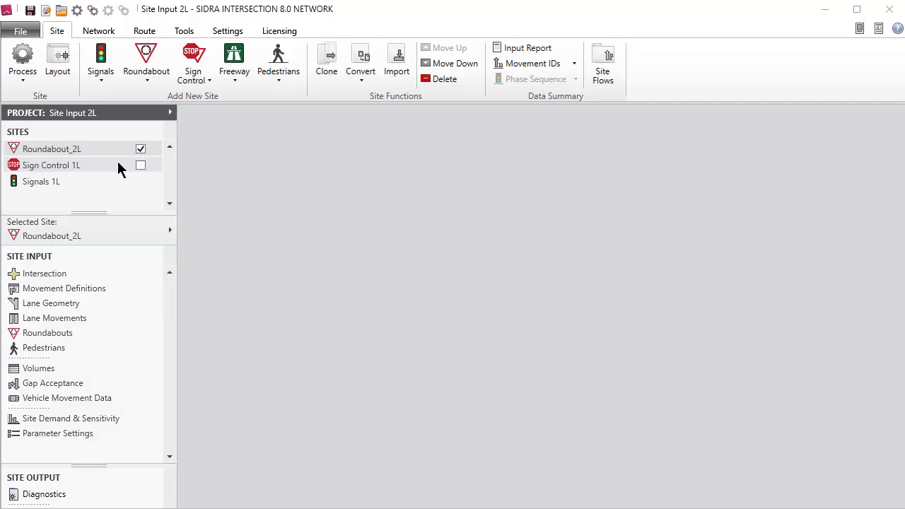
- Rename the Sign Control 1L site as Sign Control 2L and save the project
left_click(118, 167)
right_click(115, 165)
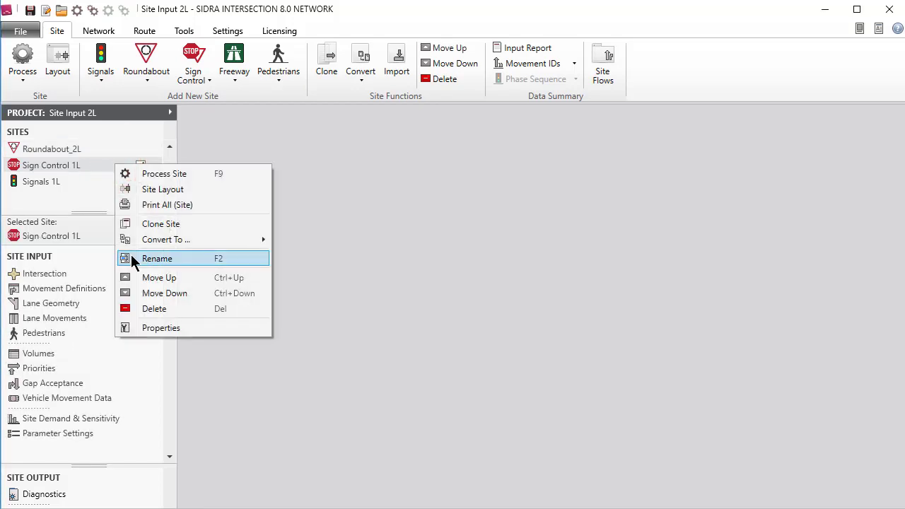
left_click(157, 259)
type("Si")
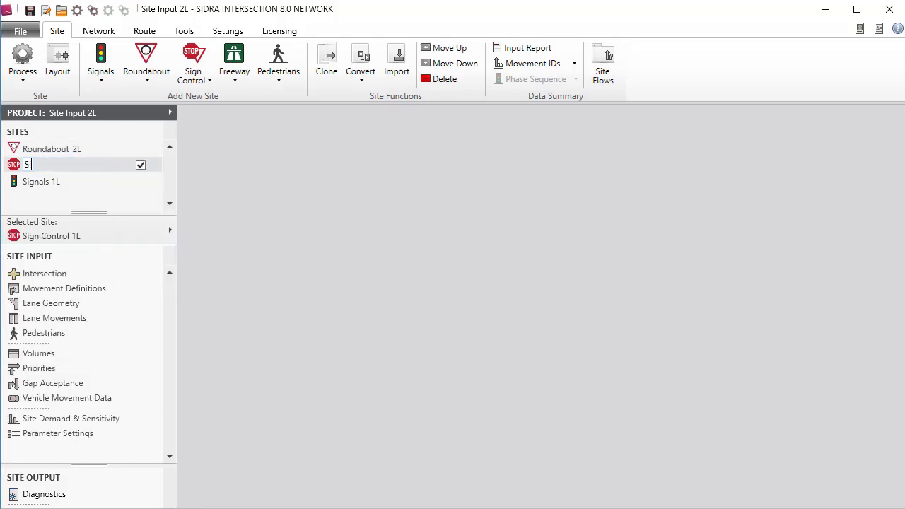
type("gn Control")
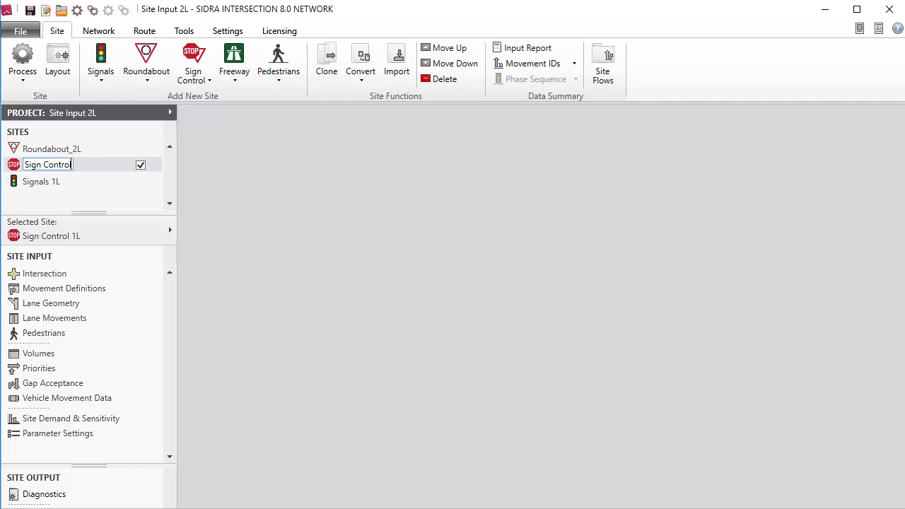
type(" 2L")
key("Return")
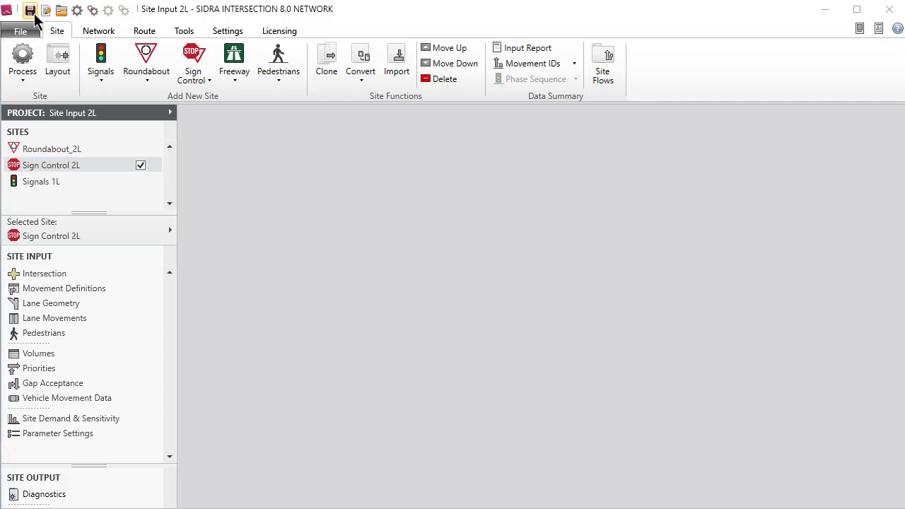
left_click(30, 11)
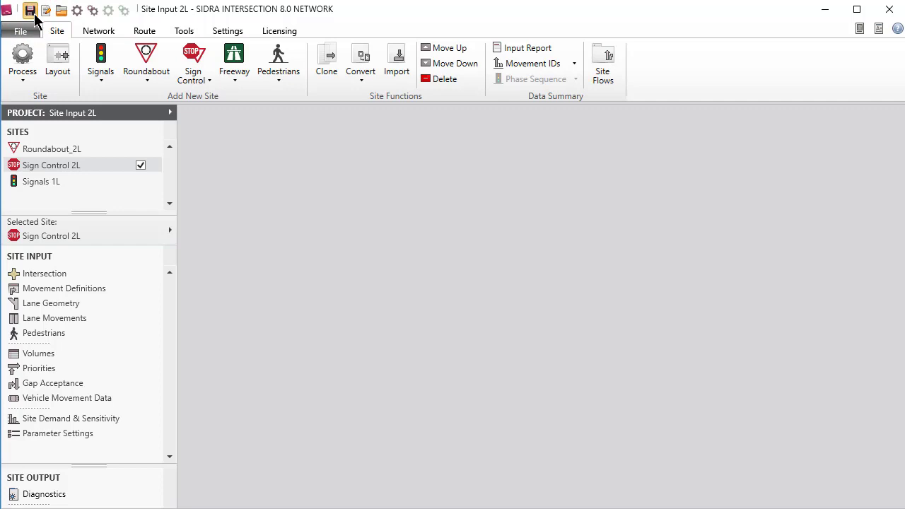
- Display the site layout of Sign Control 2L
left_click(67, 81)
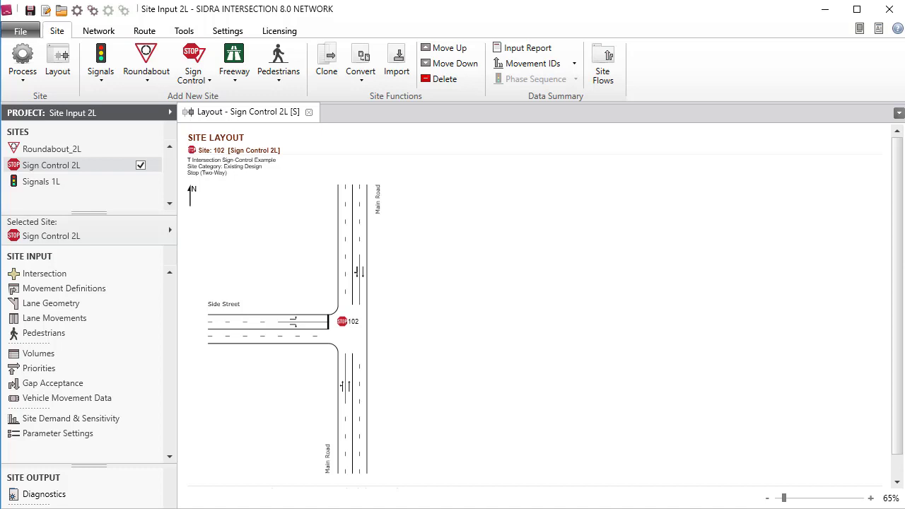
- Include Large Trucks in the movement classes of Sign Control 2L, check the south approach's origin-destination movements, and accept the definitions
left_click(123, 288)
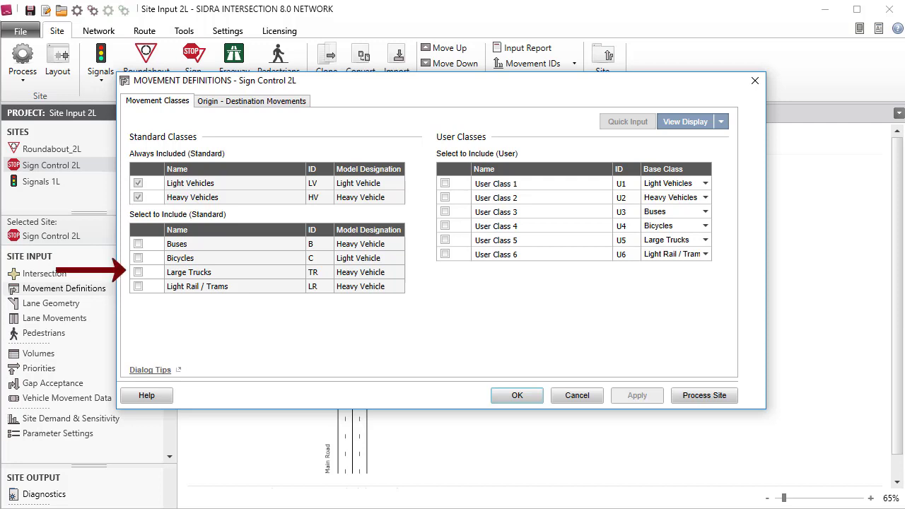
left_click(139, 272)
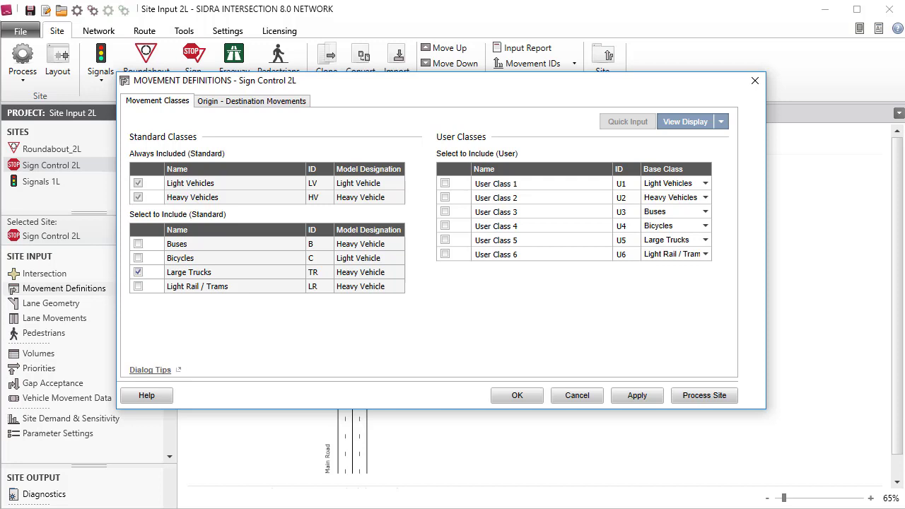
left_click(251, 100)
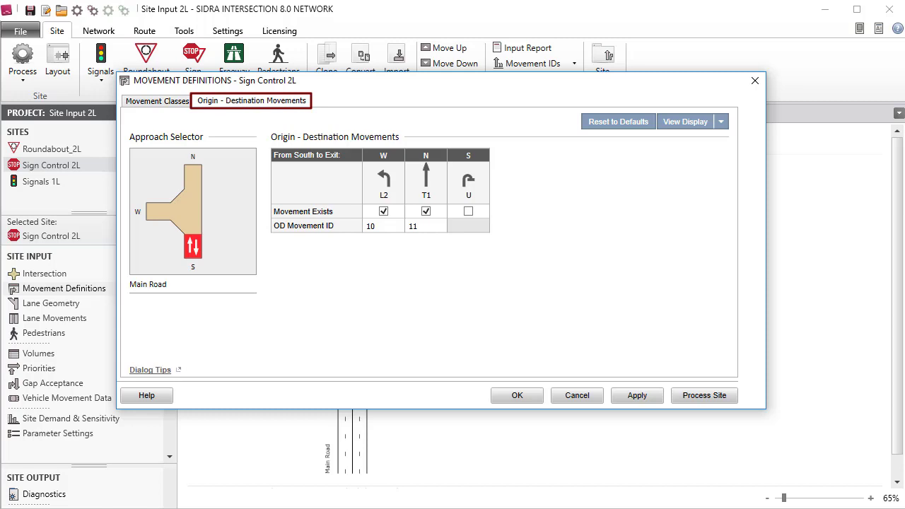
left_click(530, 400)
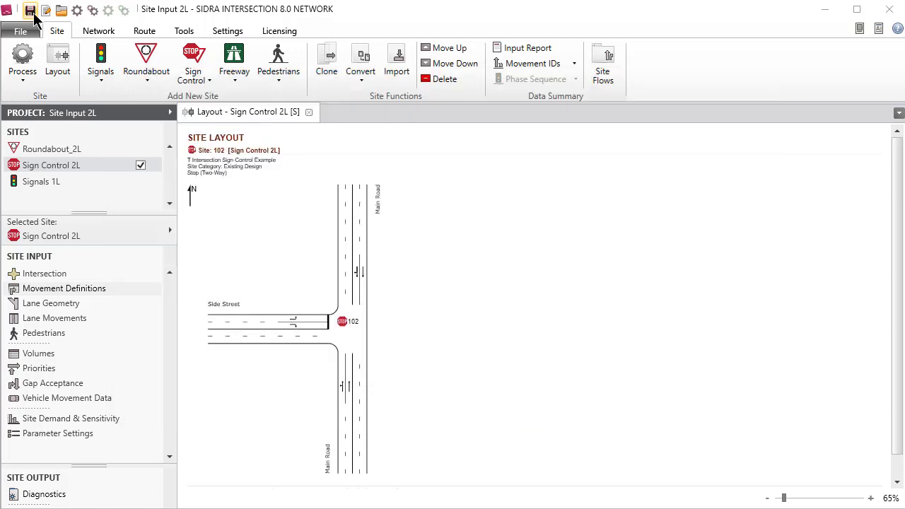
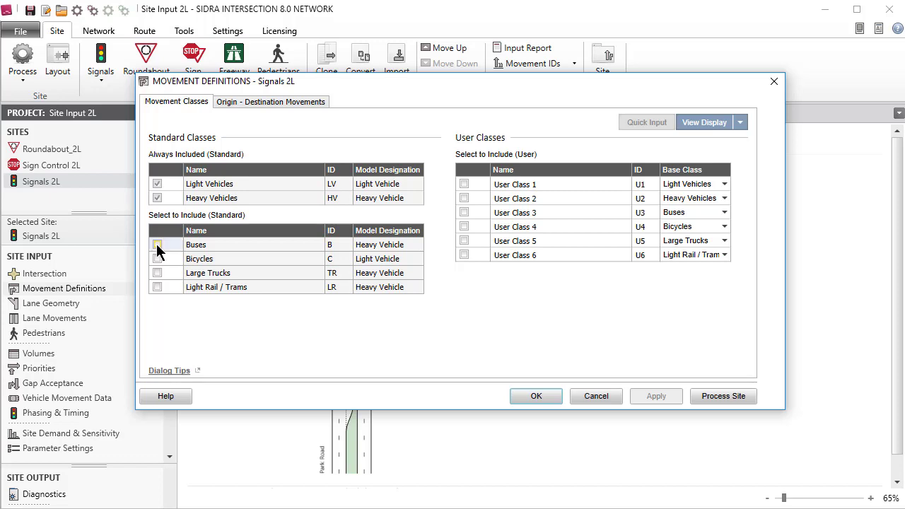
- Include Buses in the movement classes of Signals 2L and show the Movement IDs display beside the movement definitions
left_click(156, 245)
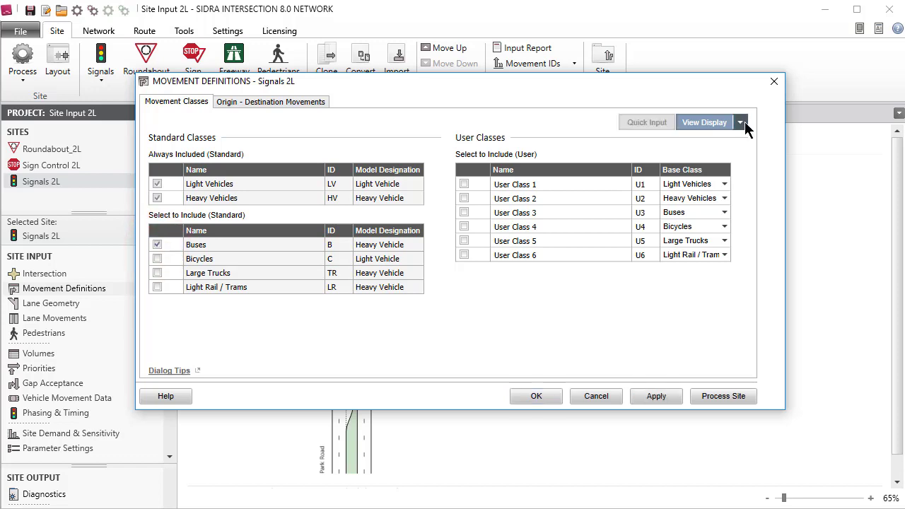
left_click(740, 122)
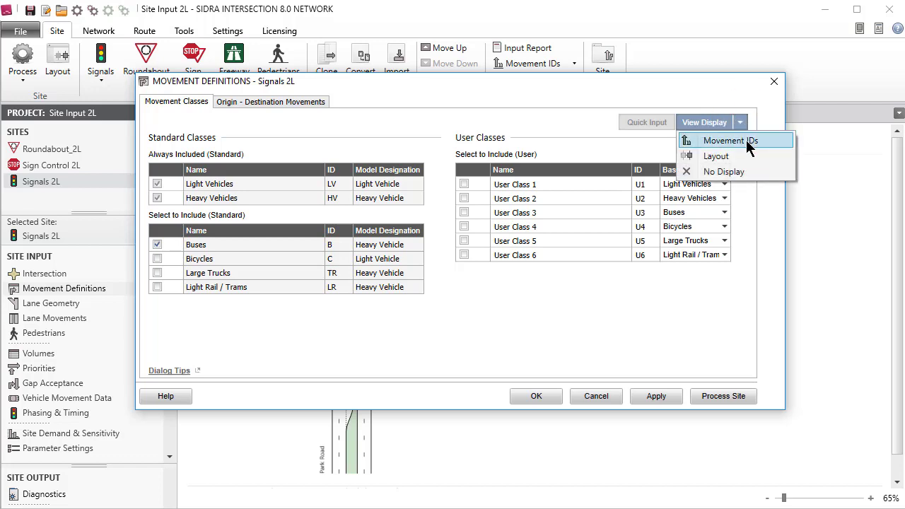
left_click(746, 142)
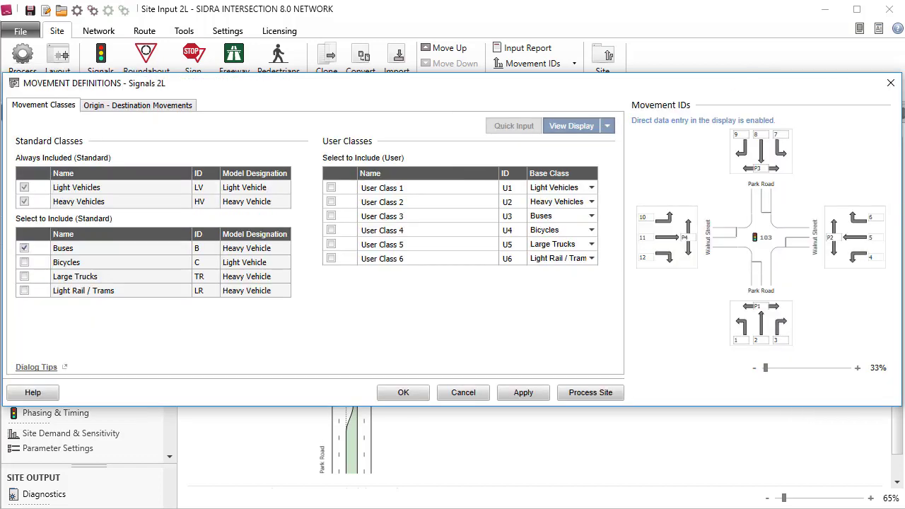
- Remove the R2 movement from the south approach to the east exit of Signals 2L and accept the movement definitions
key("ctrl+Tab")
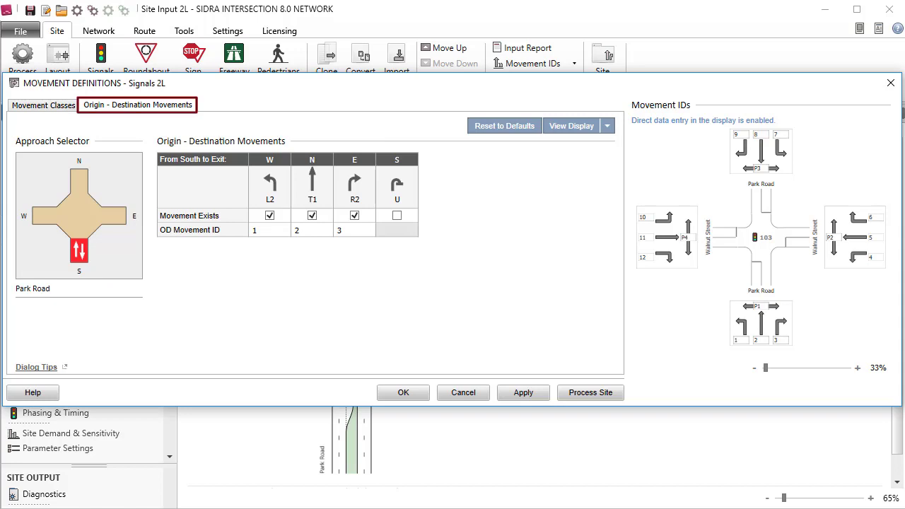
left_click(355, 216)
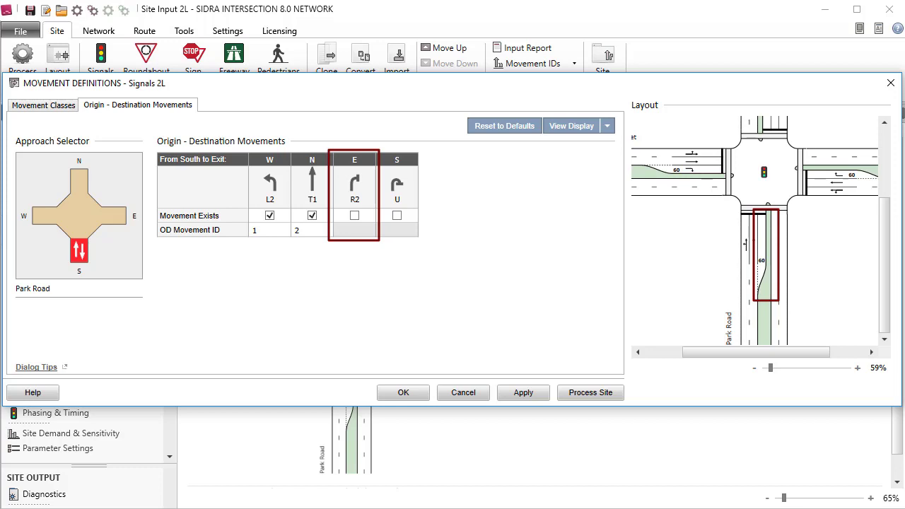
left_click(419, 393)
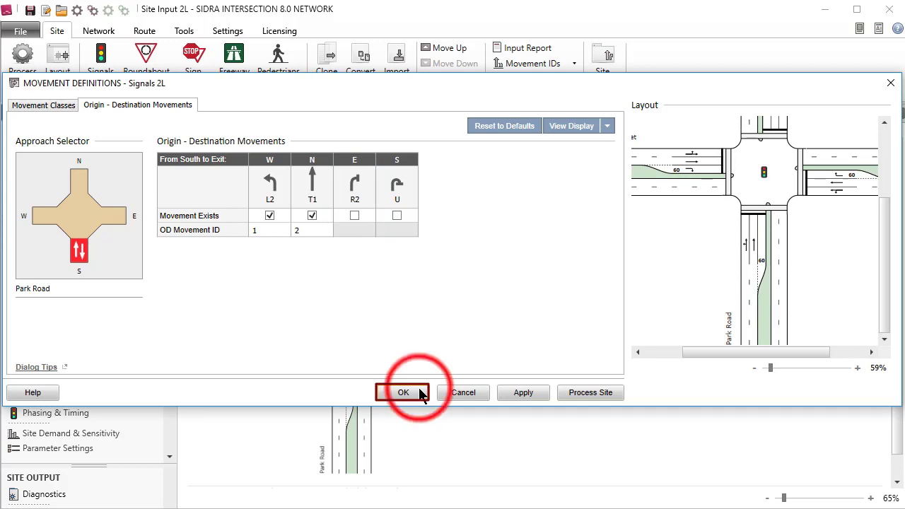